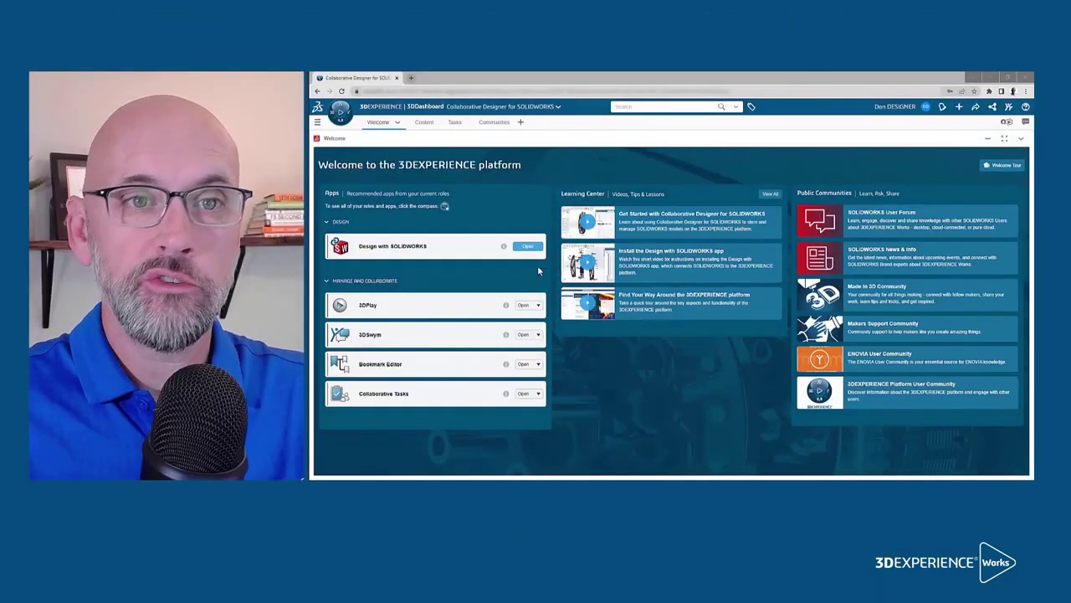
Step: Launch Design with SOLIDWORKS and open the top-level assembly 40105001.SLDASM from the local Bowhead RX project folder
{"action": "left_click", "coordinate": [535, 250]}
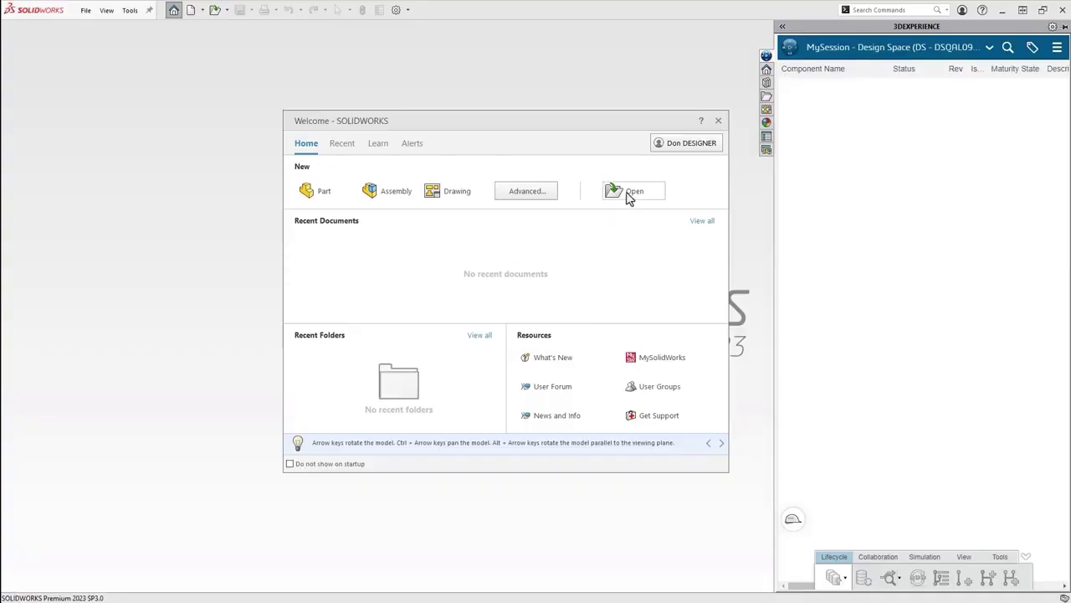
{"action": "left_click", "coordinate": [629, 198]}
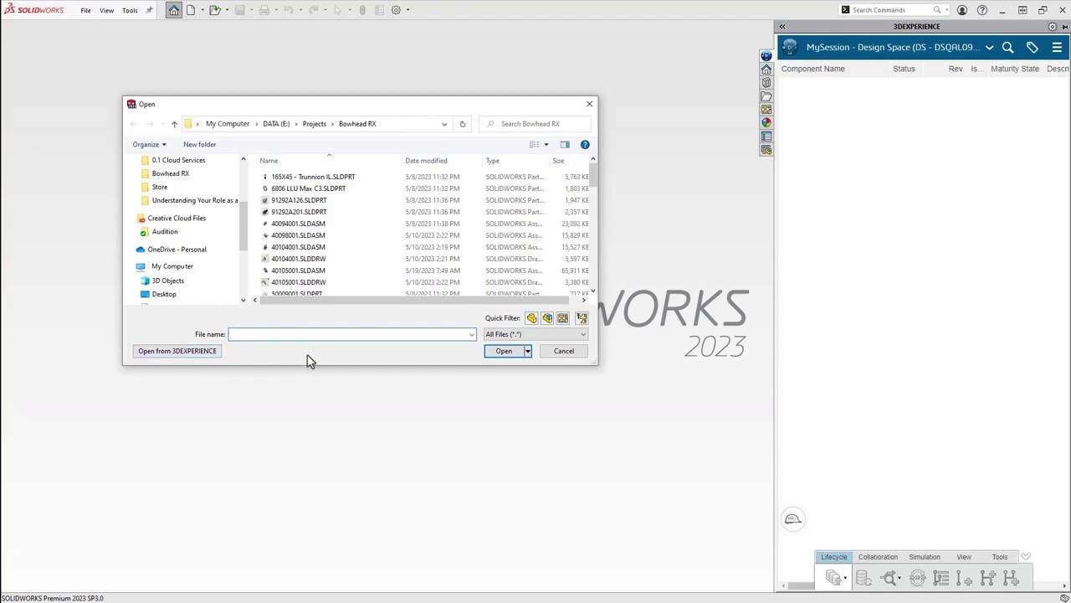
{"action": "left_click", "coordinate": [582, 321]}
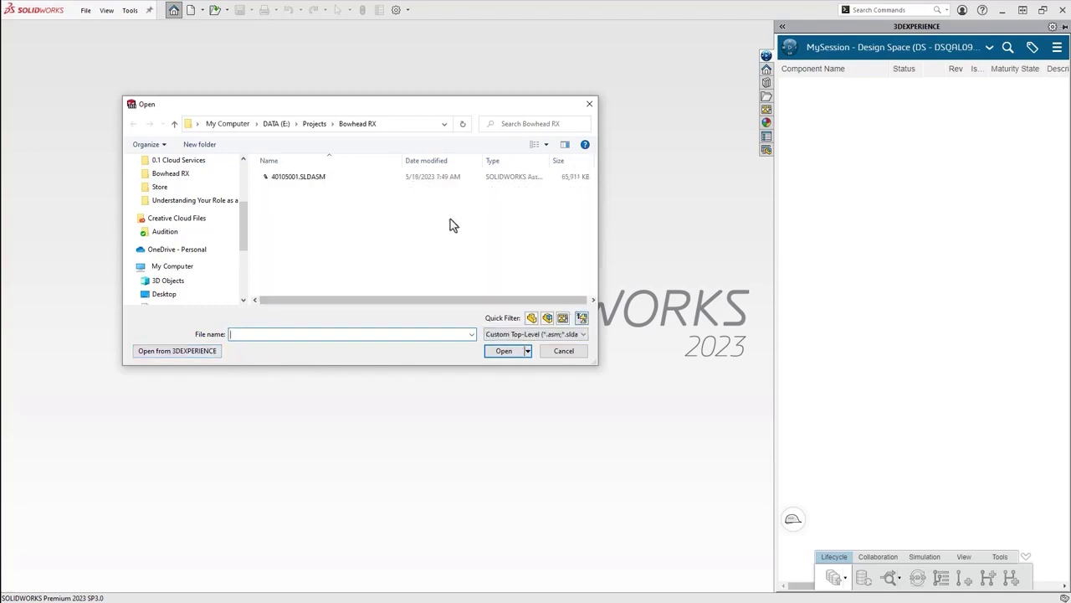
{"action": "left_click", "coordinate": [370, 177]}
{"action": "left_click", "coordinate": [499, 351]}
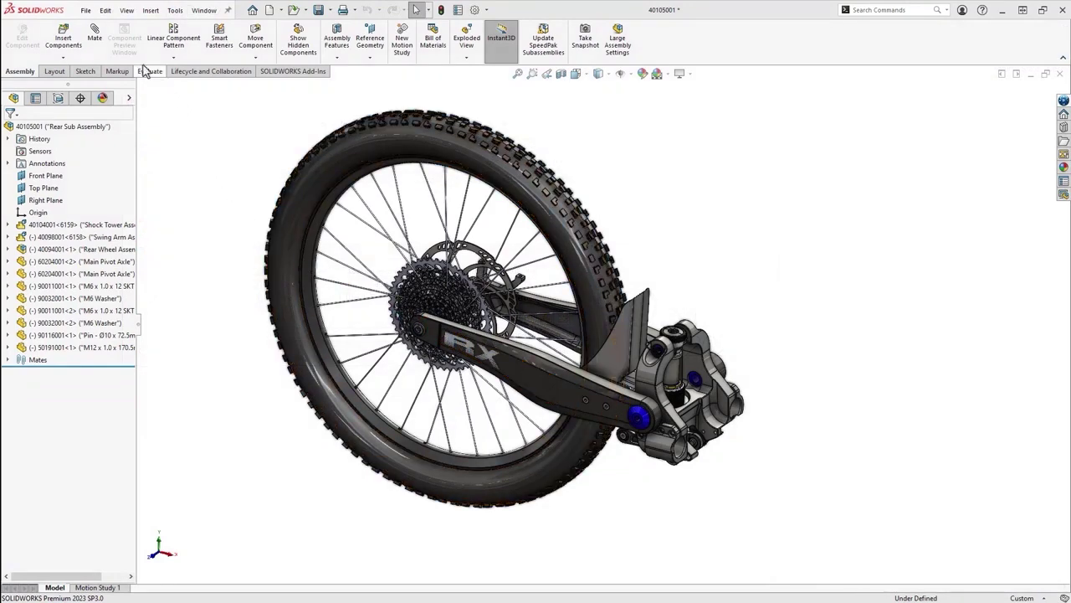
Step: Start saving the assembly to 3DEXPERIENCE with Design Space as the collaborative space, and review the collaborative space assigned to the files
{"action": "left_click", "coordinate": [87, 10]}
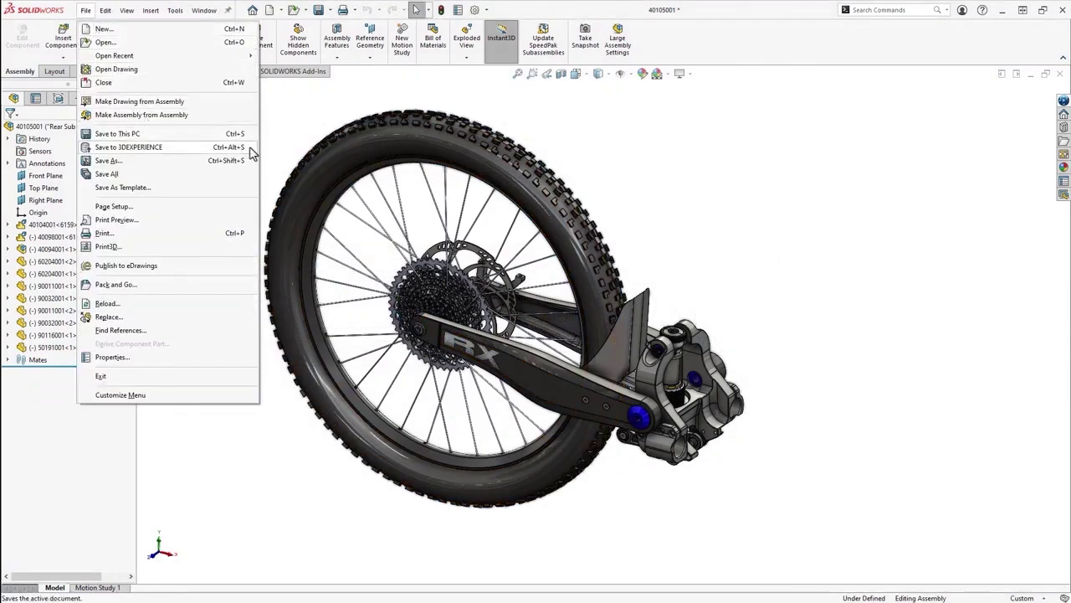
{"action": "left_click", "coordinate": [331, 12]}
{"action": "left_click", "coordinate": [331, 42]}
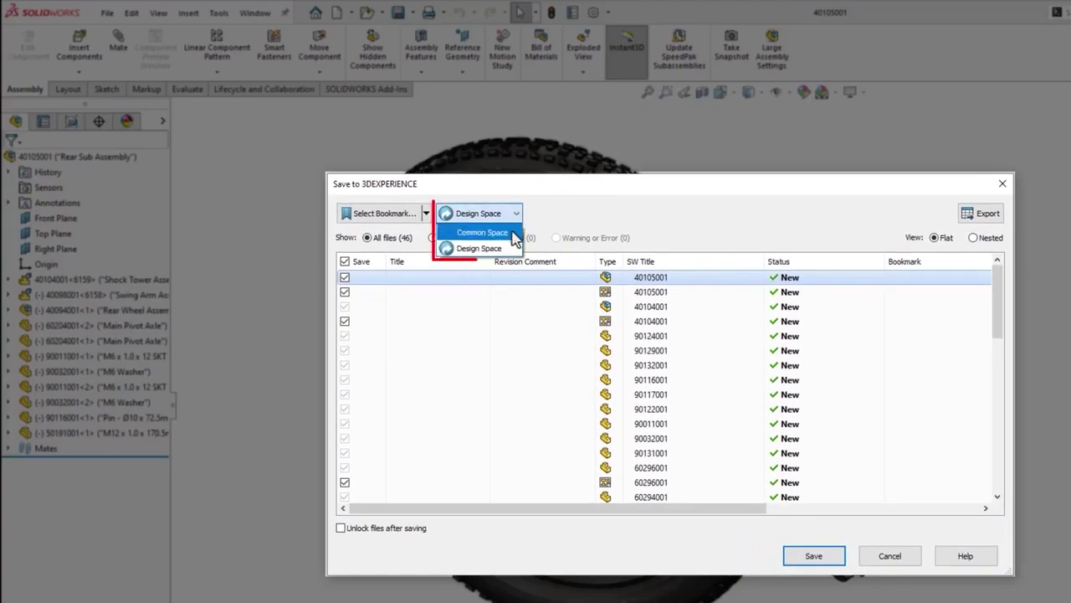
{"action": "left_click", "coordinate": [511, 250]}
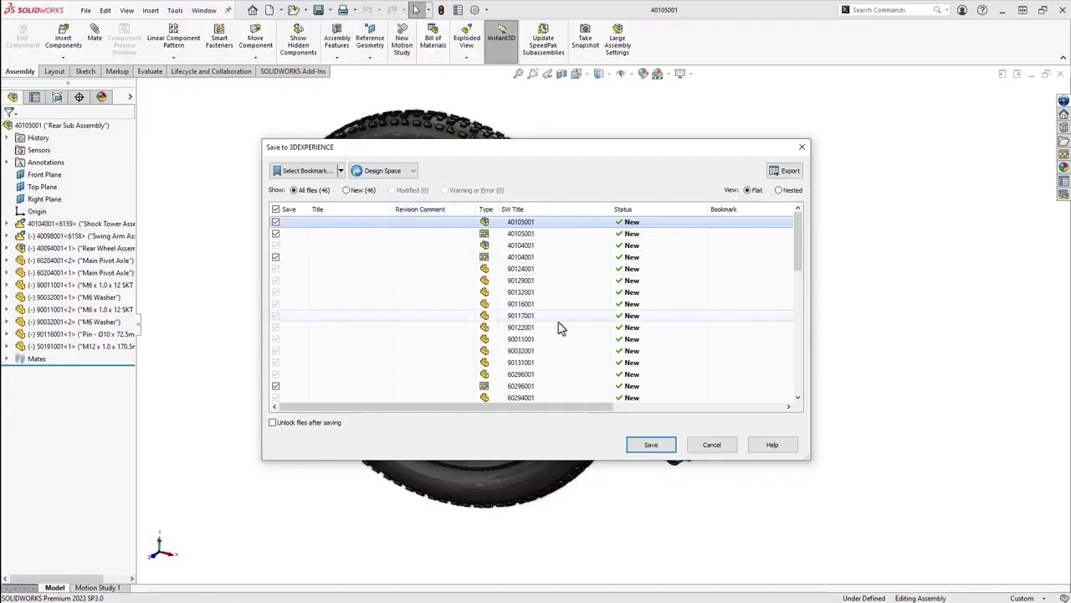
{"action": "left_click", "coordinate": [744, 411]}
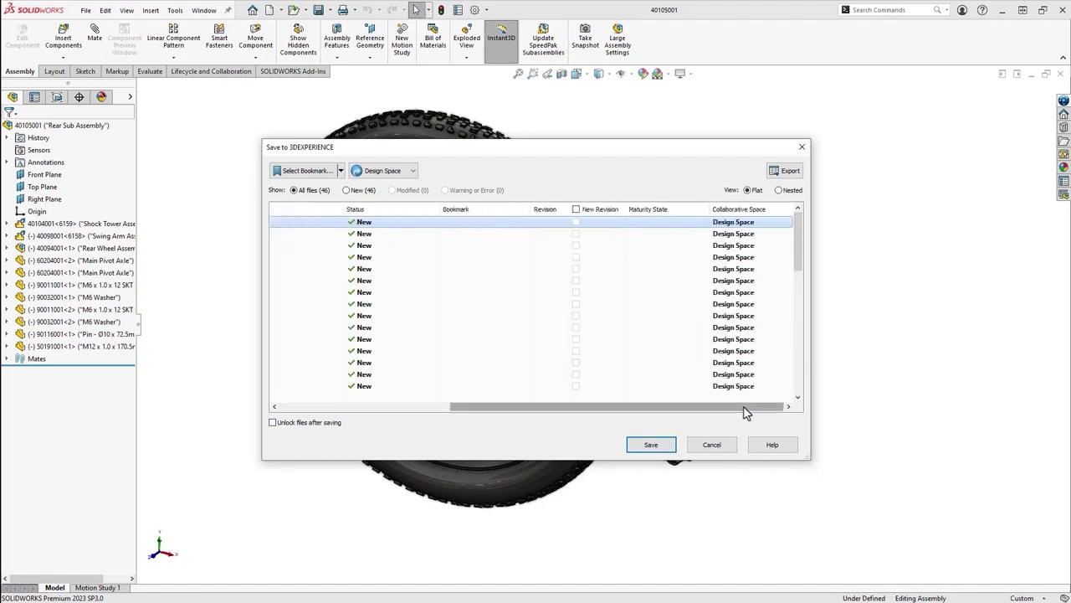
{"action": "left_click_drag", "start_coordinate": [712, 414], "coordinate": [440, 408]}
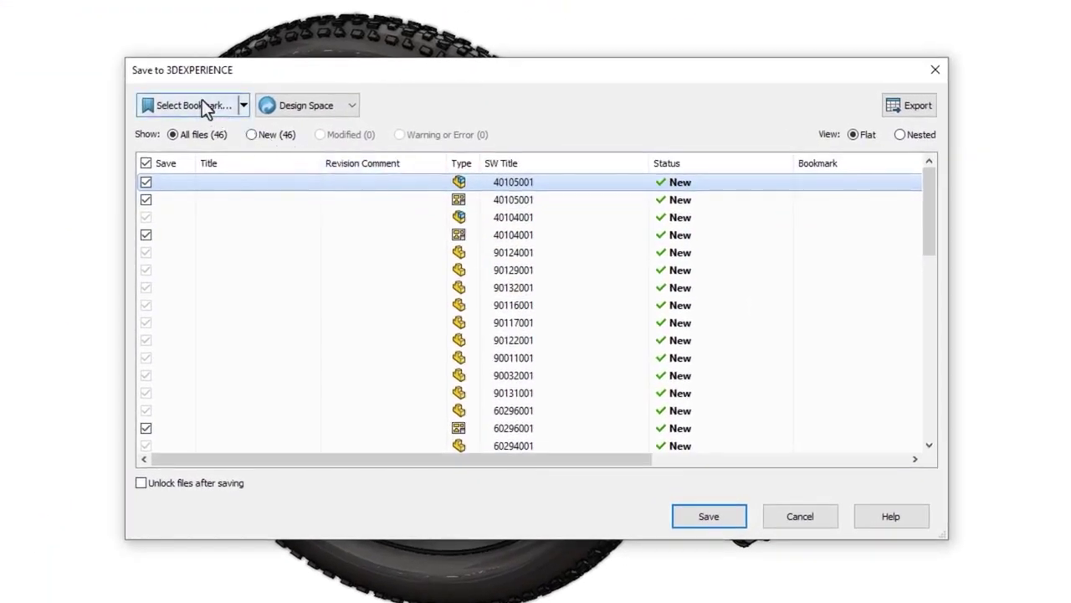
Step: Create a Design Team bookmark under Bookmarks and a Bowhead RX bookmark inside it, both with Design Space Leader credentials
{"action": "left_click", "coordinate": [201, 99]}
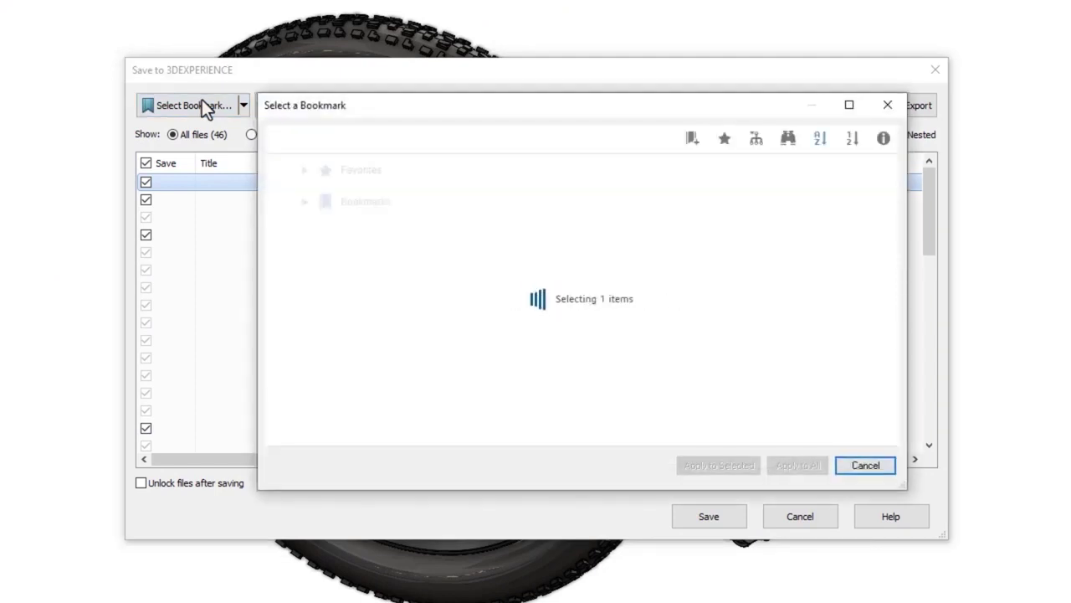
{"action": "left_click", "coordinate": [359, 201]}
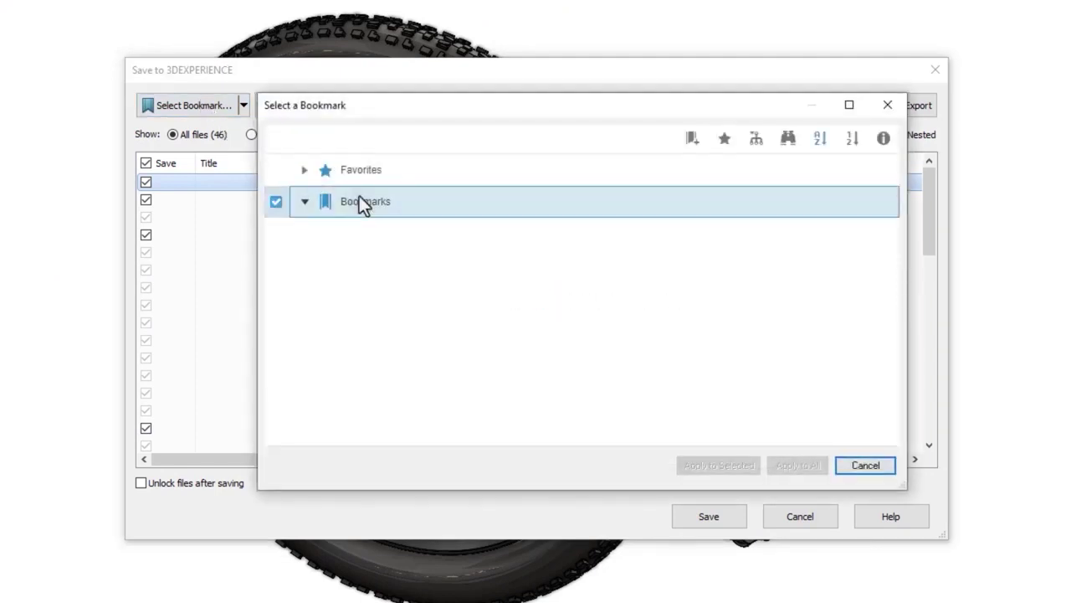
{"action": "left_click", "coordinate": [691, 138]}
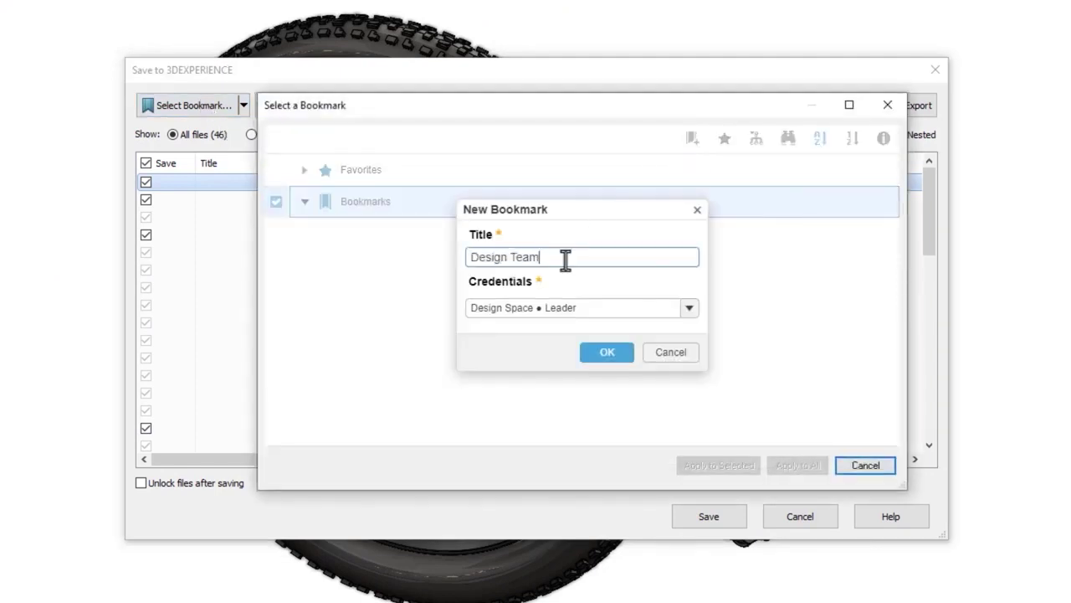
{"action": "left_click", "coordinate": [617, 357]}
{"action": "left_click", "coordinate": [399, 236]}
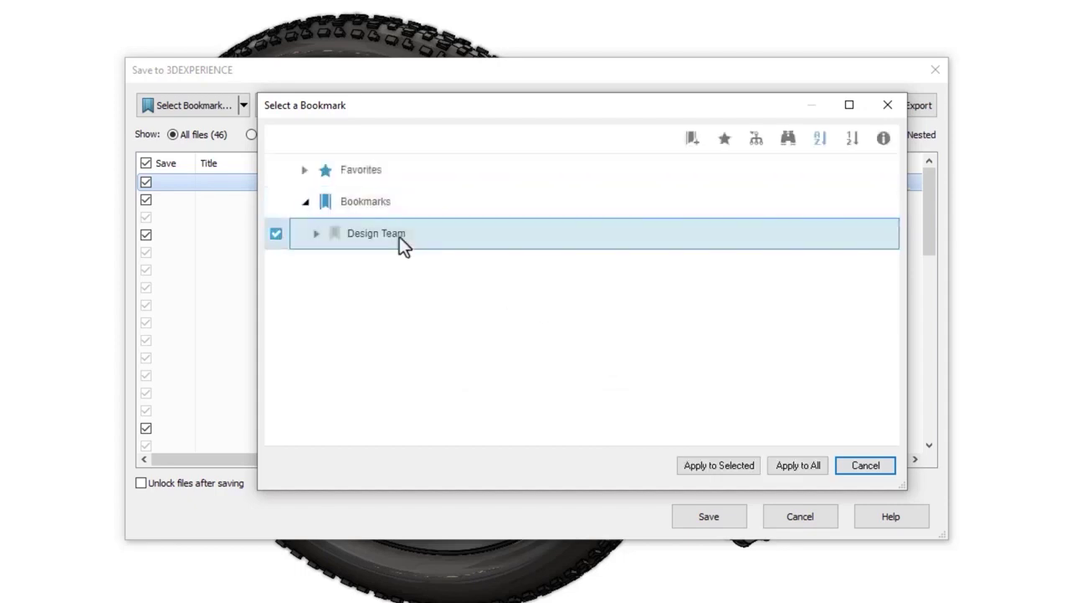
{"action": "left_click", "coordinate": [692, 141]}
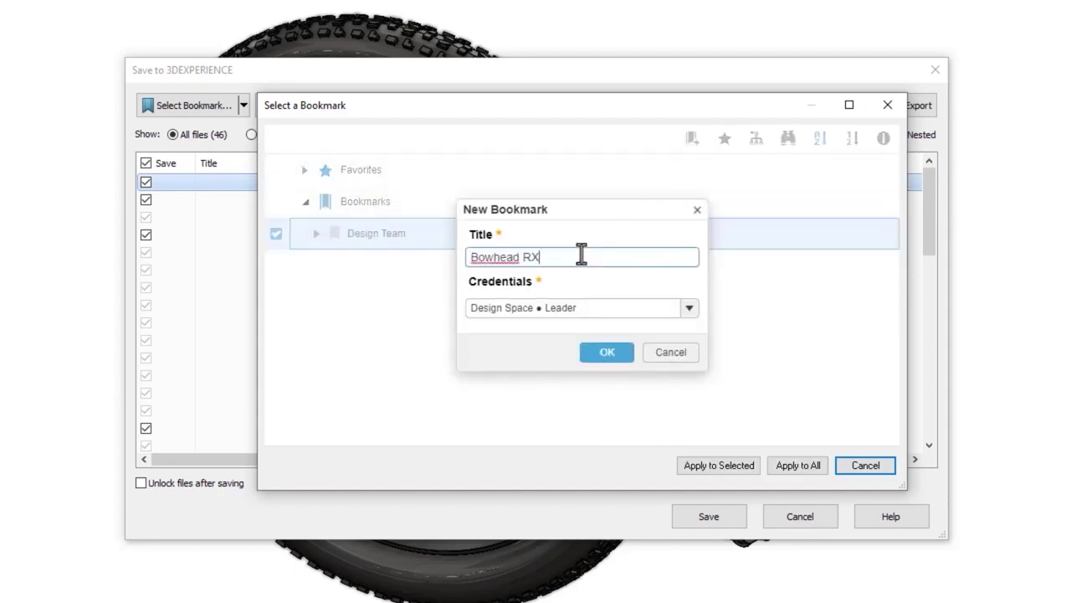
{"action": "left_click", "coordinate": [614, 350]}
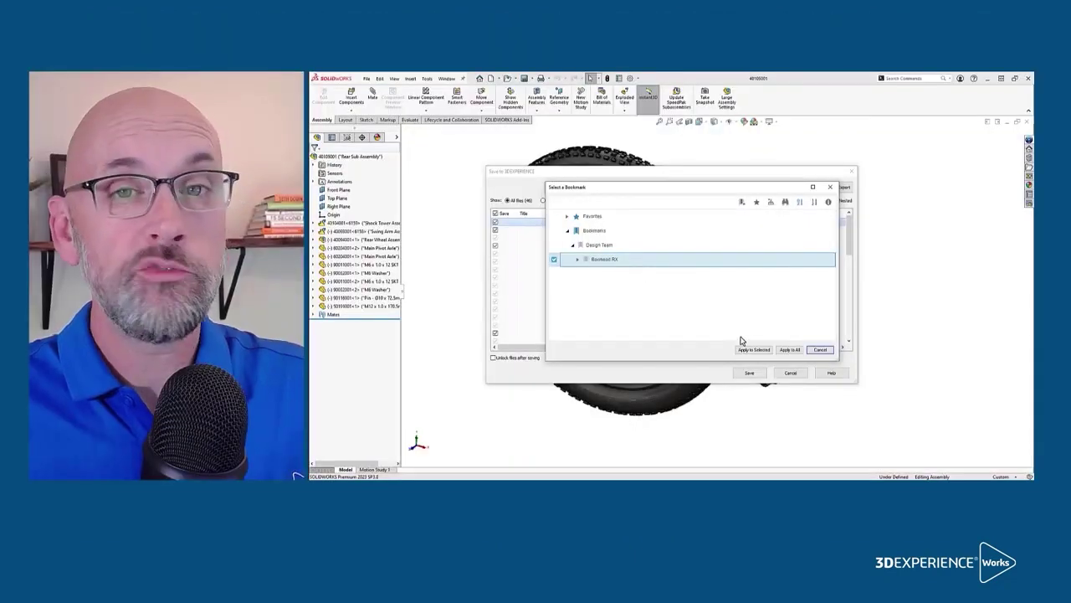
Step: Apply the Bowhead RX bookmark to all files, save them to 3DEXPERIENCE, and display the 3DEXPERIENCE task pane
{"action": "left_click", "coordinate": [791, 349]}
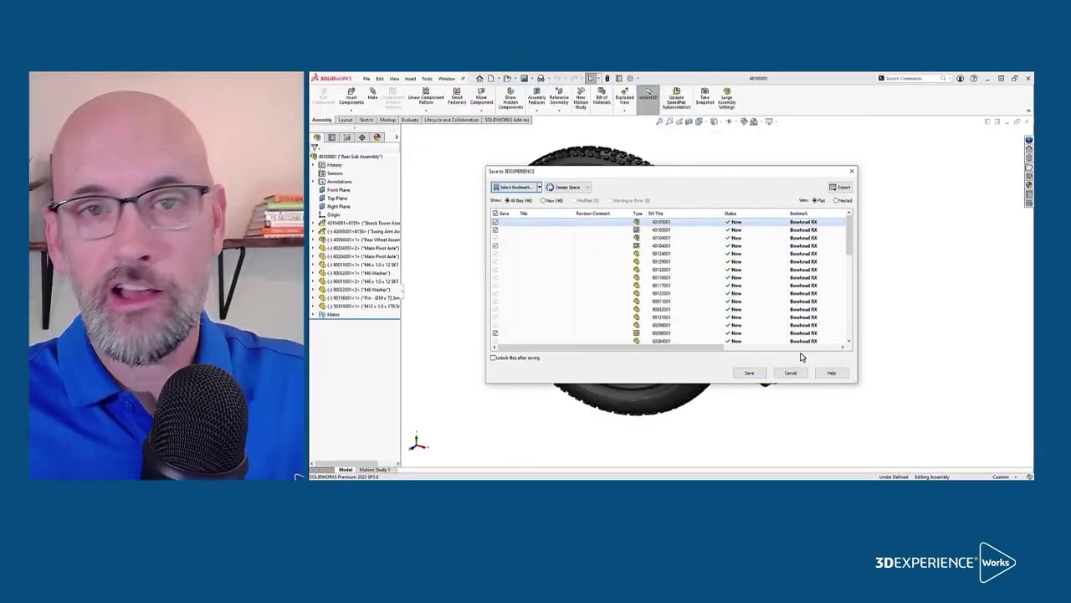
{"action": "left_click", "coordinate": [750, 373]}
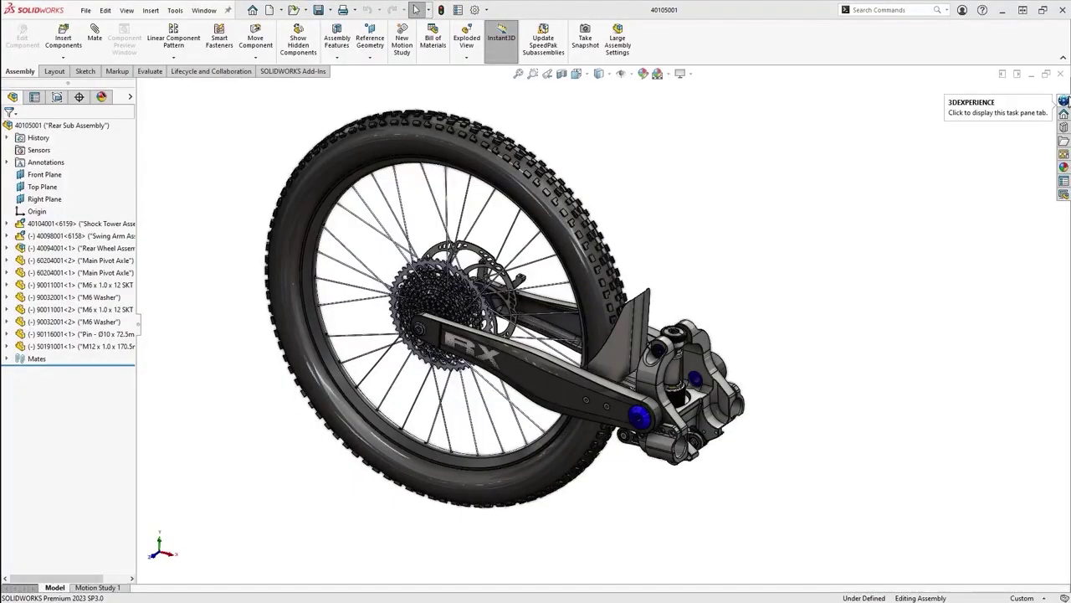
{"action": "left_click", "coordinate": [1063, 100]}
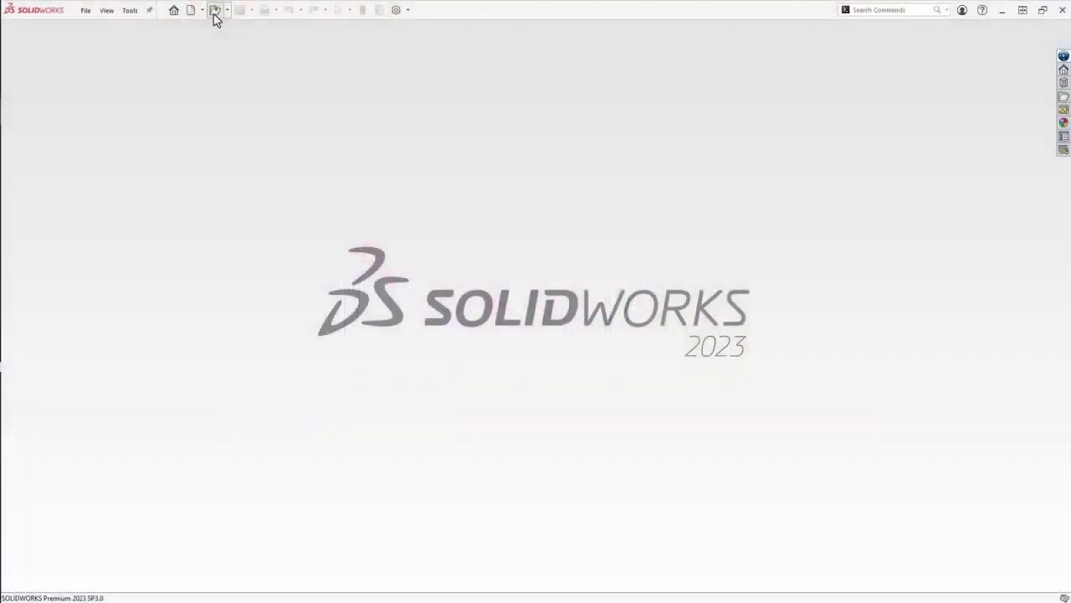
Step: Open the top-level assembly 40105001 from the Bowhead RX bookmark on 3DEXPERIENCE and lock it for editing
{"action": "left_click", "coordinate": [215, 14]}
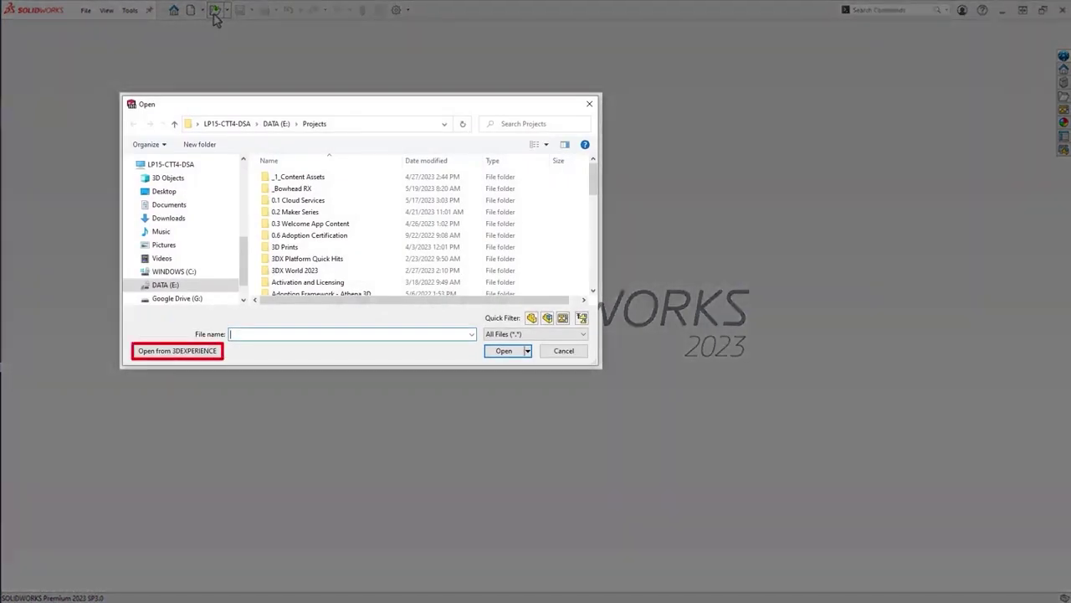
{"action": "left_click", "coordinate": [215, 351]}
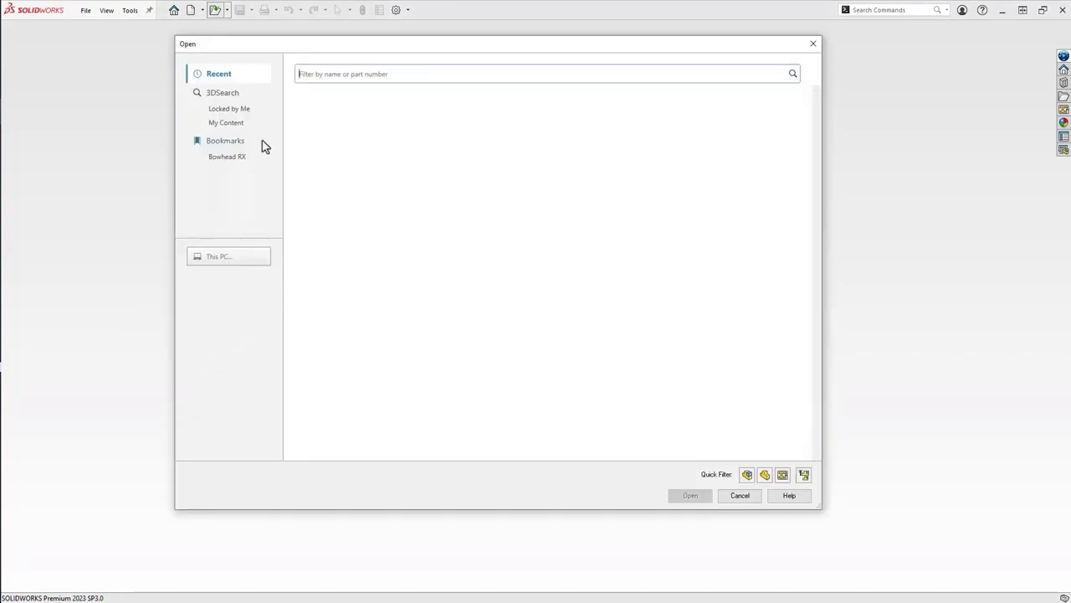
{"action": "left_click", "coordinate": [226, 140]}
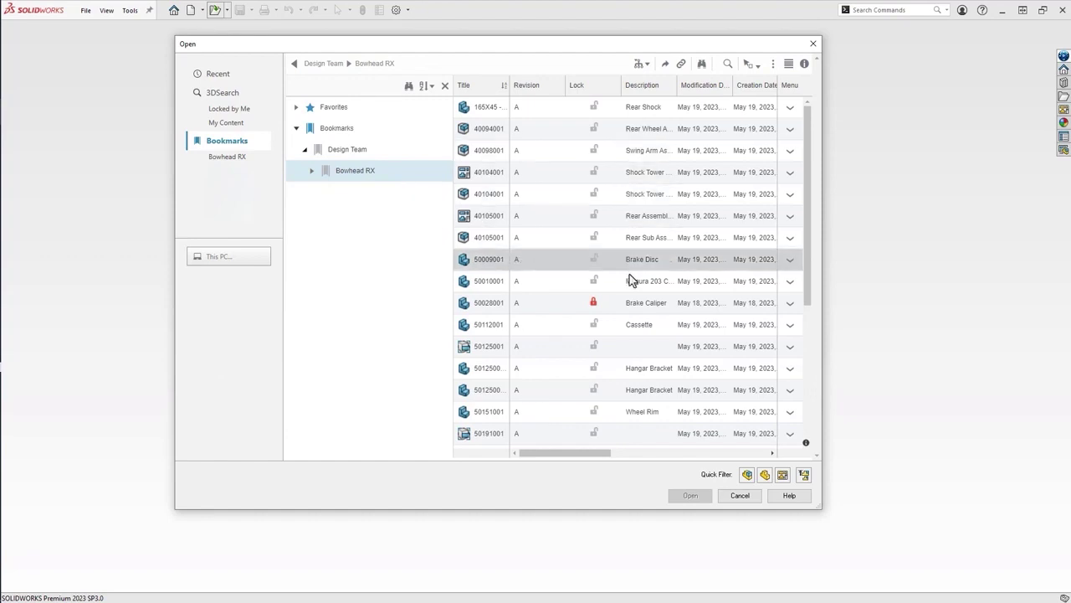
{"action": "left_click", "coordinate": [803, 474]}
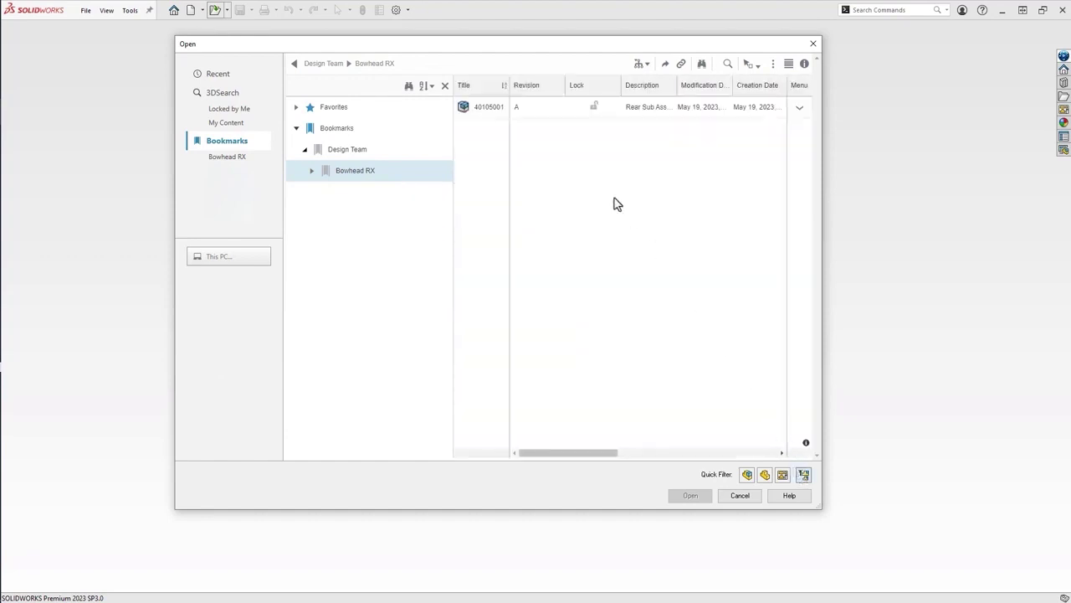
{"action": "left_click", "coordinate": [498, 109]}
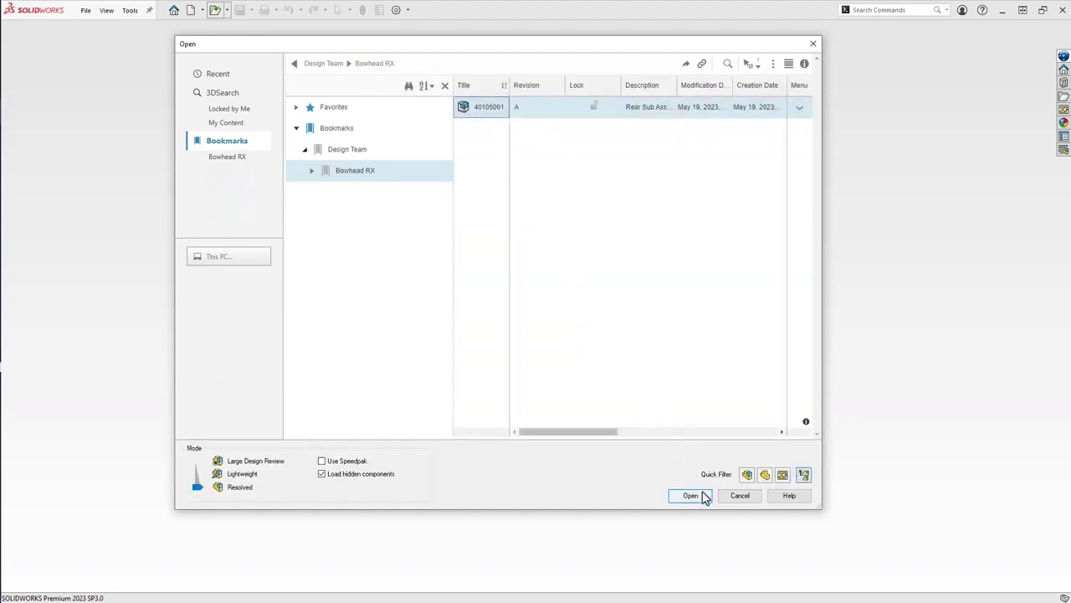
{"action": "left_click", "coordinate": [691, 496]}
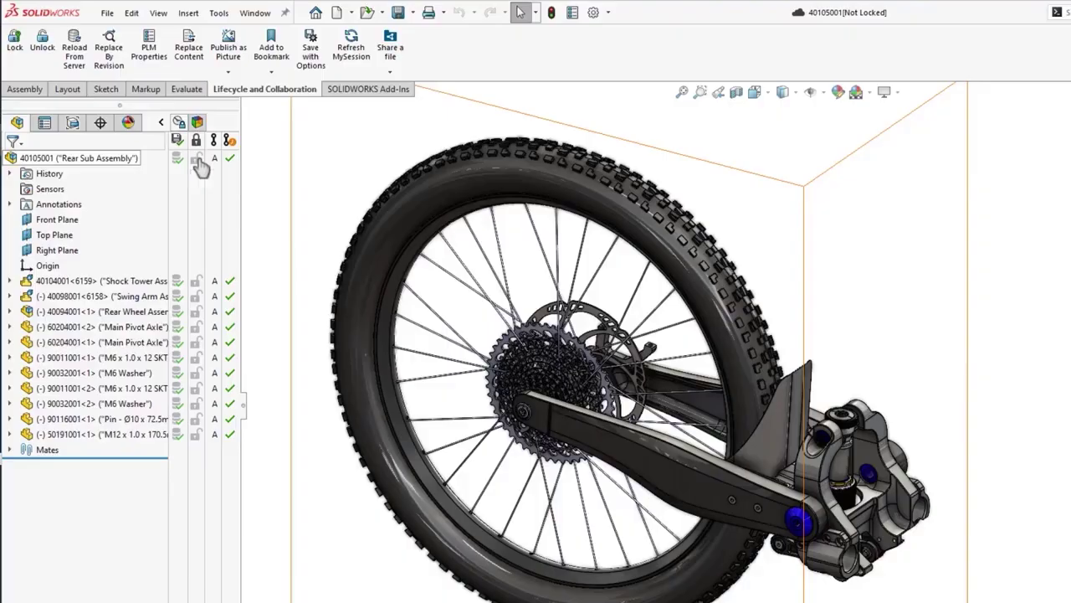
{"action": "left_click", "coordinate": [201, 165]}
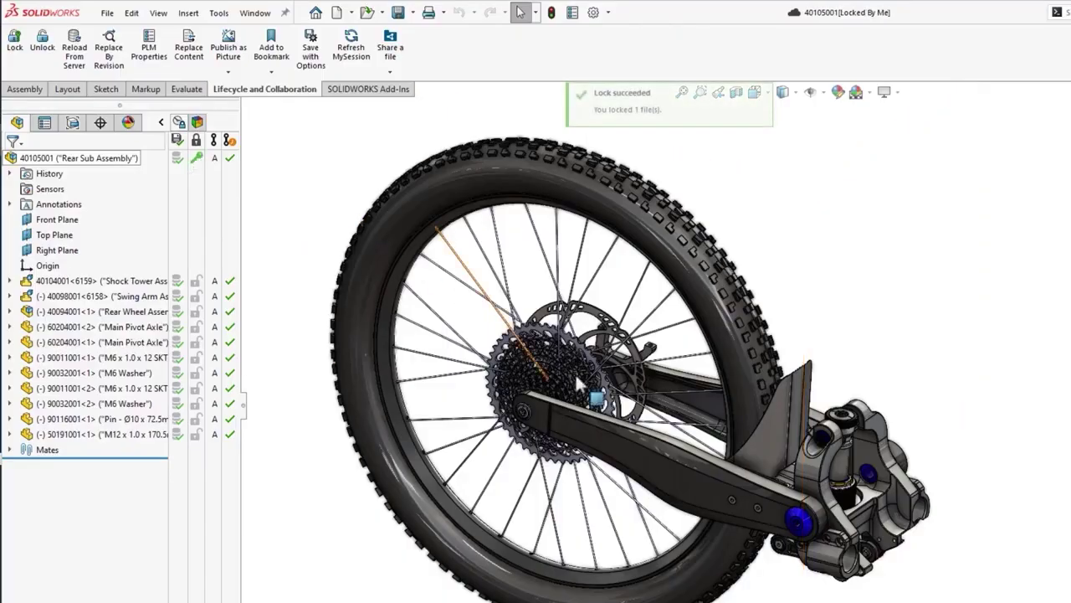
Step: Insert the Brake Caliper part 50028001, found by searching "brake caliper" in the Bowhead RX bookmark, beside the rear brake disc
{"action": "middle_click_drag", "start_coordinate": [778, 569], "coordinate": [468, 484]}
{"action": "scroll", "coordinate": [500, 413], "scroll_direction": "down", "scroll_amount": 8}
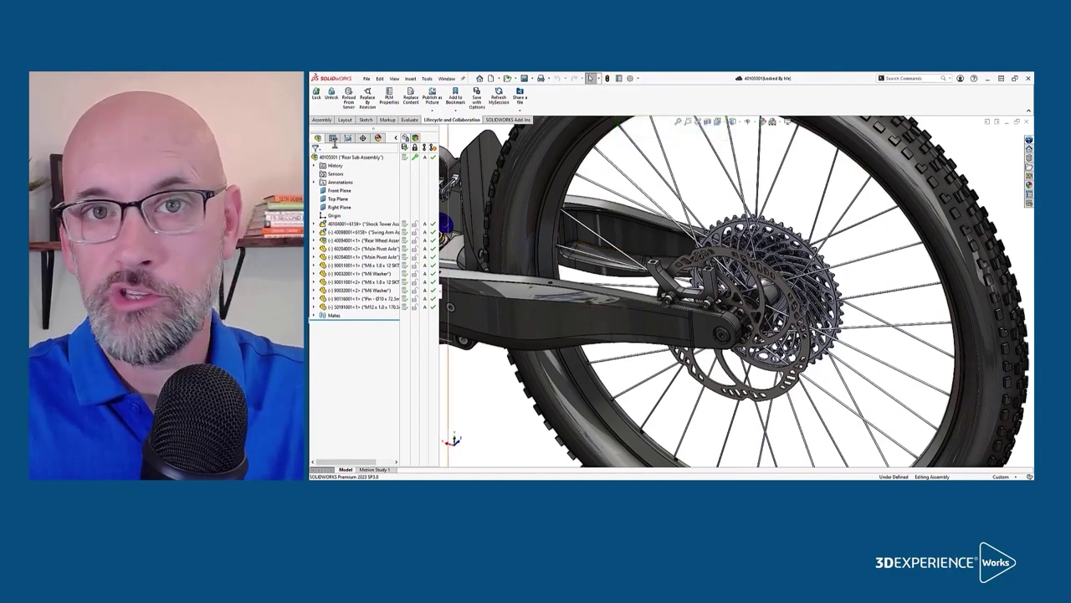
{"action": "left_click", "coordinate": [321, 119]}
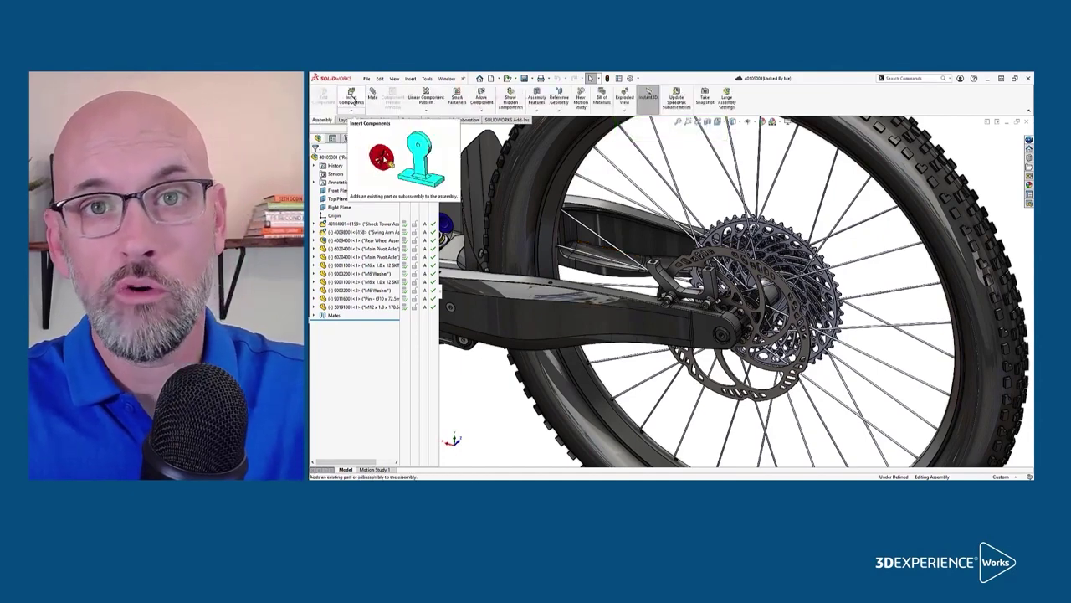
{"action": "left_click", "coordinate": [352, 96]}
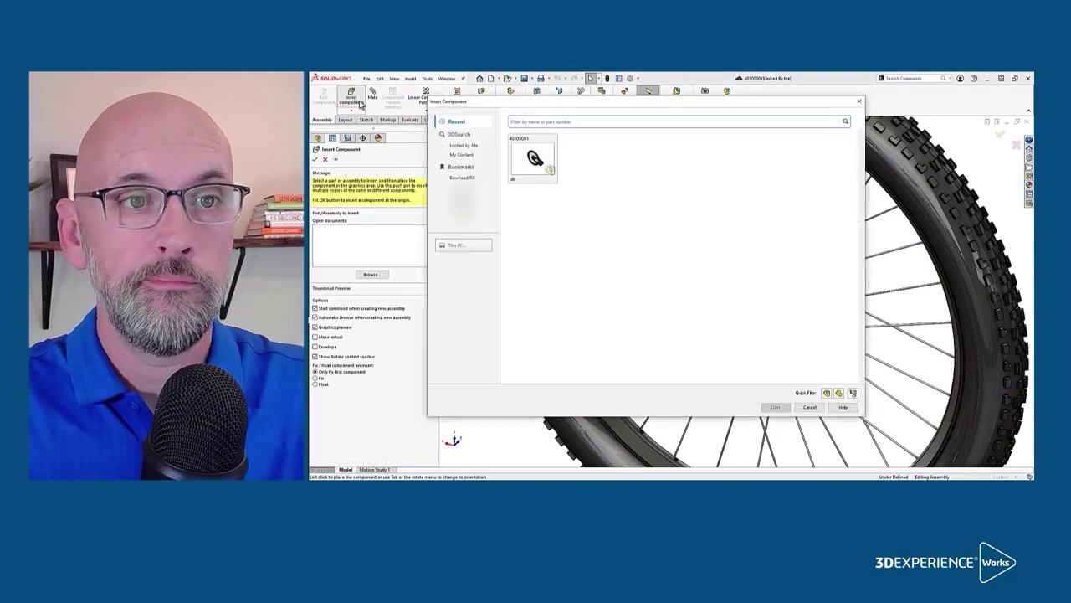
{"action": "left_click", "coordinate": [456, 170]}
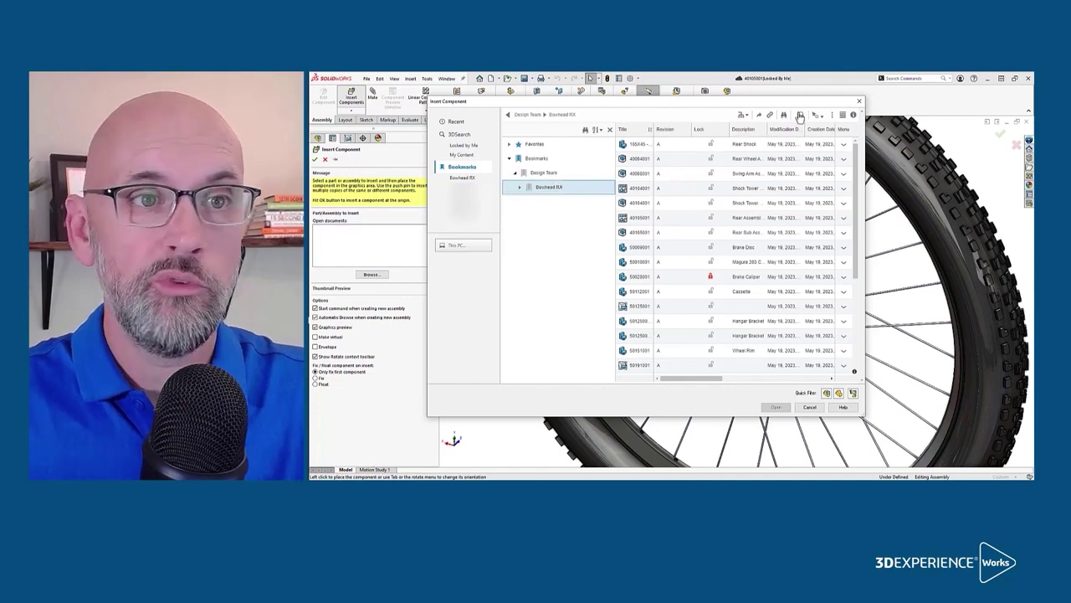
{"action": "type", "text": "brake caliper"}
{"action": "left_click", "coordinate": [801, 115]}
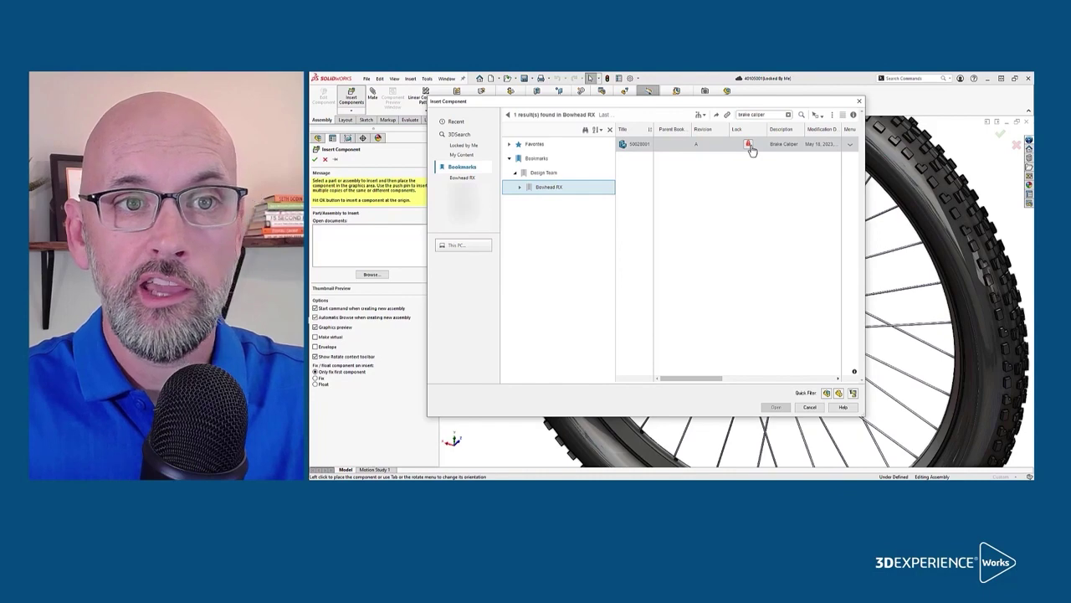
{"action": "left_click", "coordinate": [649, 146]}
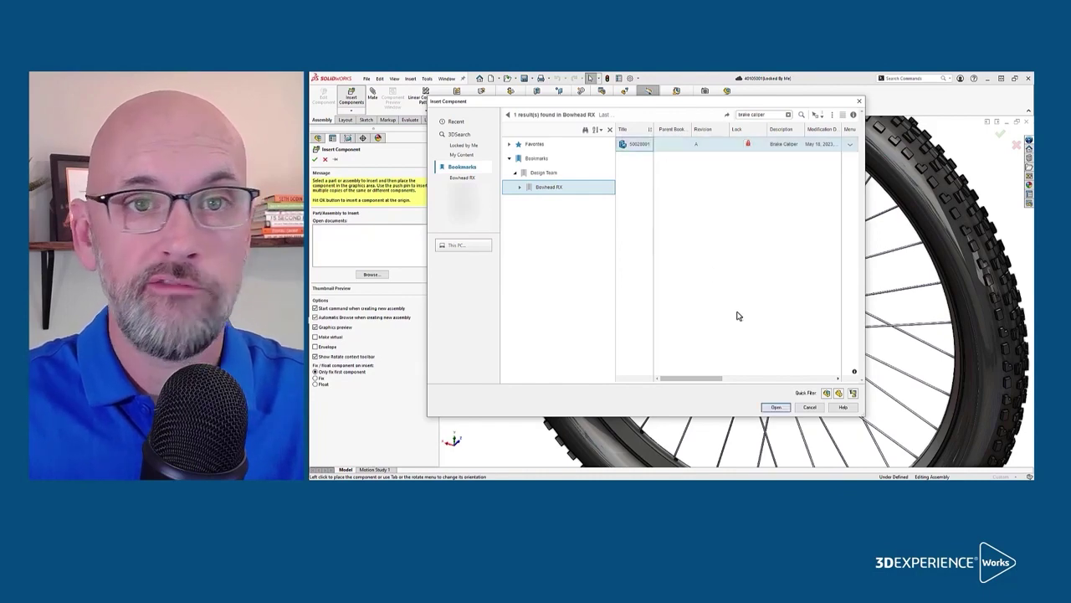
{"action": "left_click", "coordinate": [778, 408]}
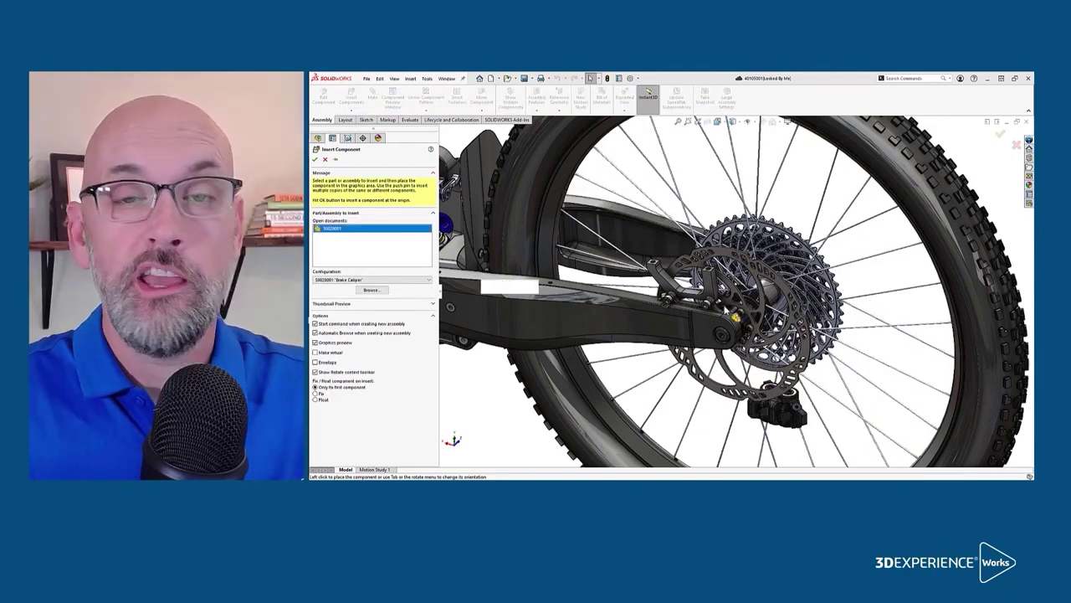
{"action": "left_click", "coordinate": [722, 284]}
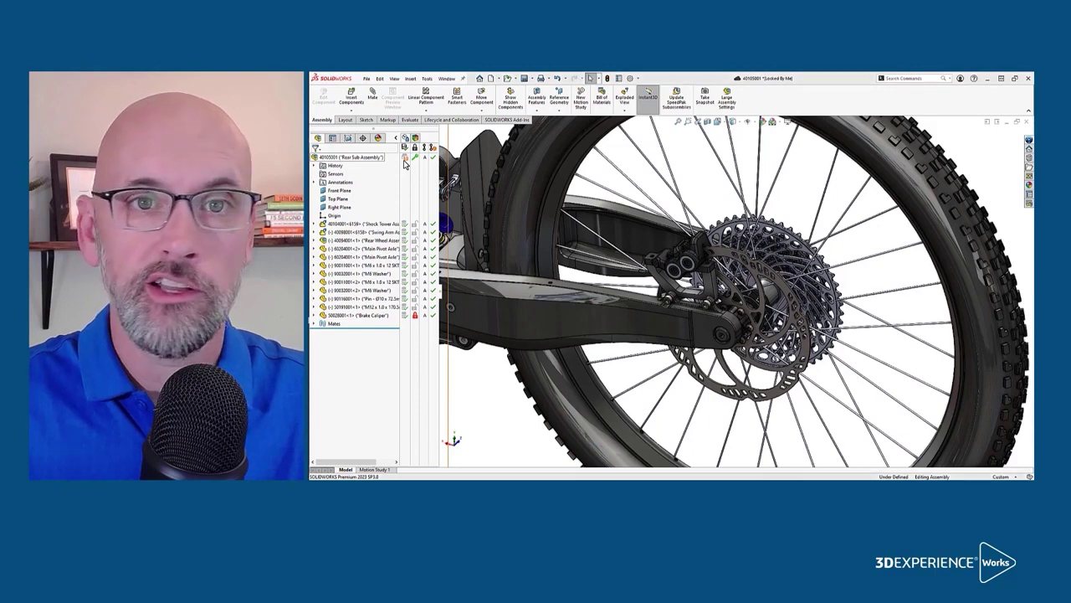
Step: Save the modified assembly 40105001 to 3DEXPERIENCE with the option to unlock files after saving enabled
{"action": "left_click", "coordinate": [532, 79]}
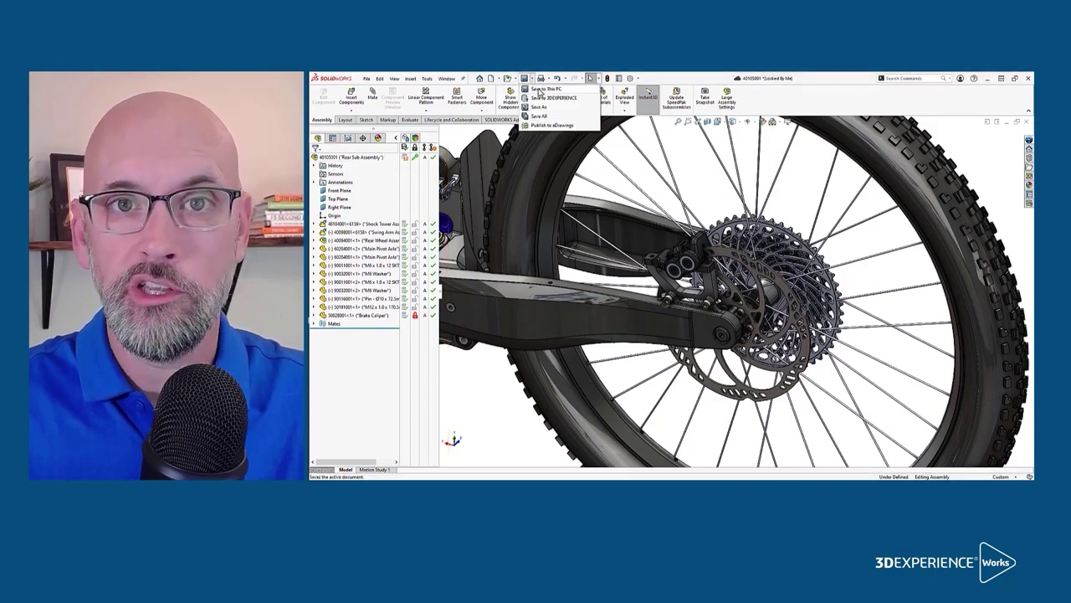
{"action": "left_click", "coordinate": [543, 98]}
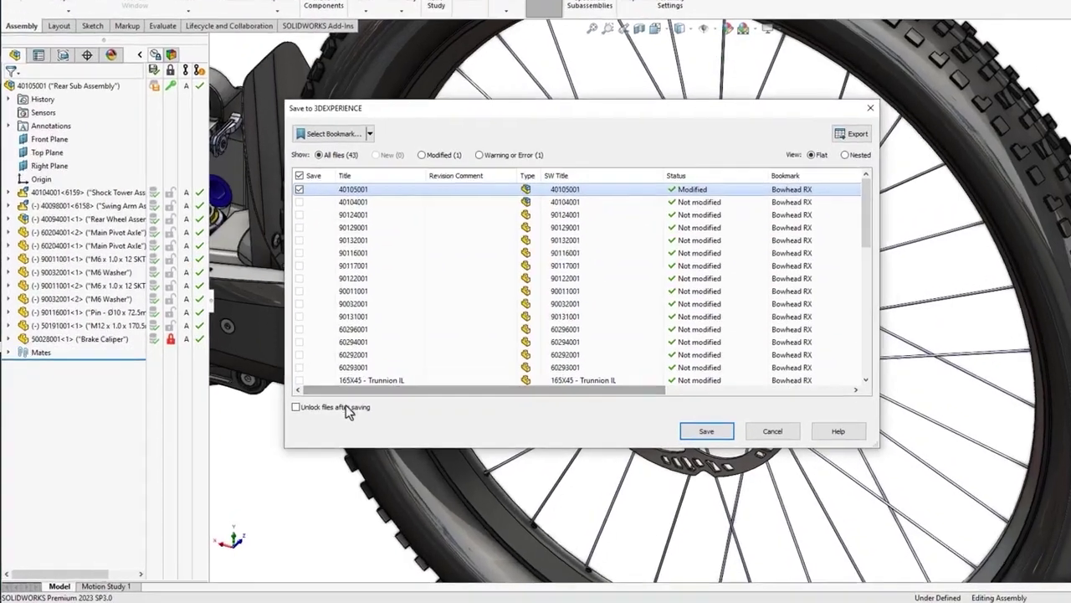
{"action": "left_click", "coordinate": [319, 422]}
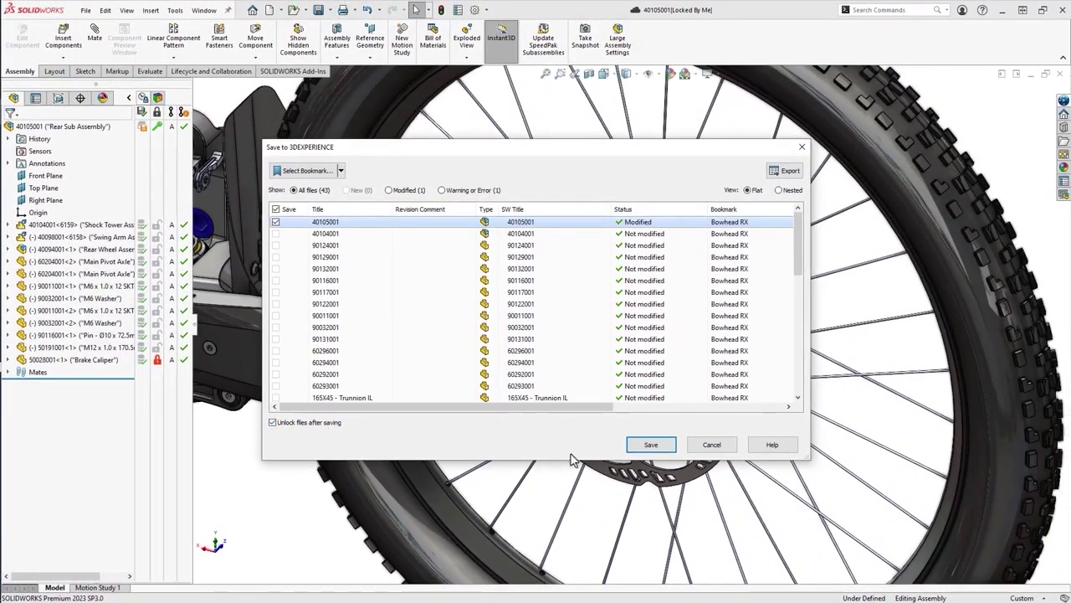
{"action": "left_click", "coordinate": [651, 445]}
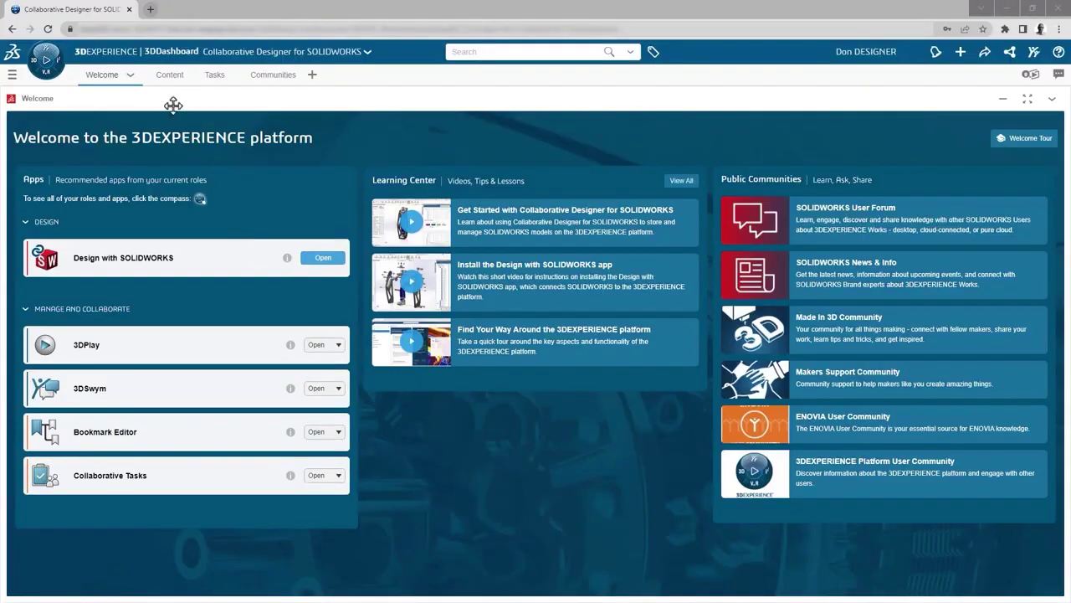
Step: Search the Bowhead RX bookmark in the 3DDashboard content for "rear sub"
{"action": "left_click", "coordinate": [169, 77]}
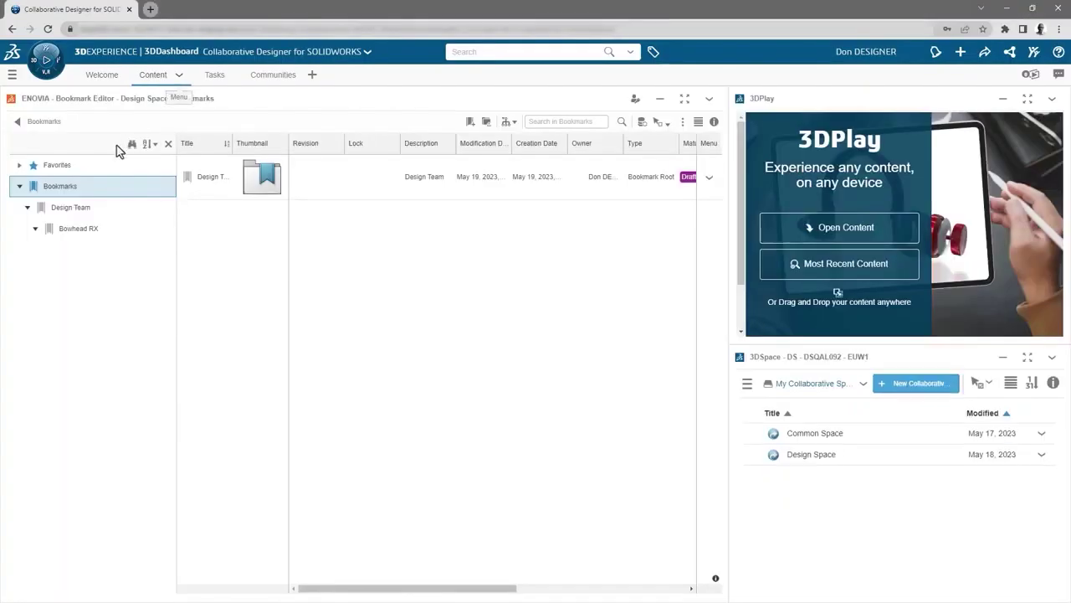
{"action": "left_click", "coordinate": [91, 232]}
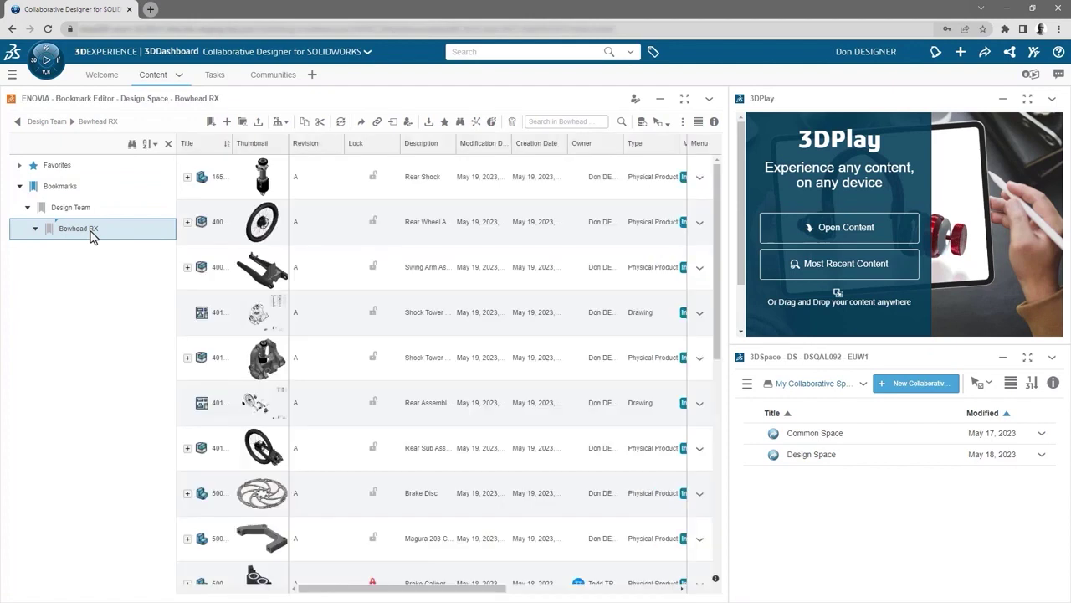
{"action": "left_click", "coordinate": [546, 122]}
{"action": "type", "text": "rear sub"}
{"action": "key", "text": "Return"}
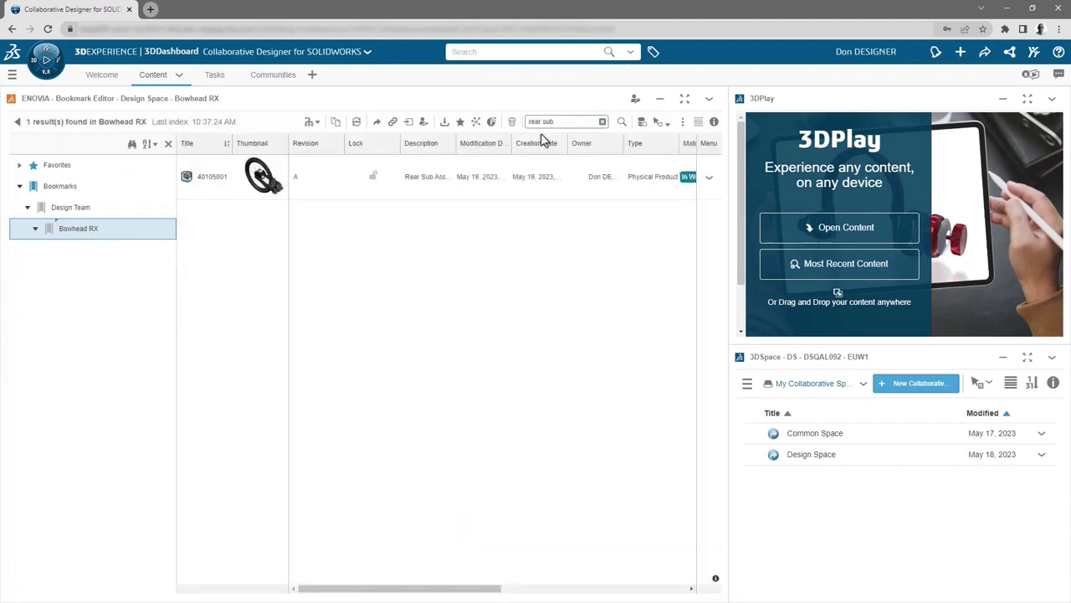
Step: Load assembly 40105001 into 3DPlay, enlarge the viewer, and examine the brake caliper beside the rear disc
{"action": "left_click_drag", "start_coordinate": [211, 184], "coordinate": [857, 224]}
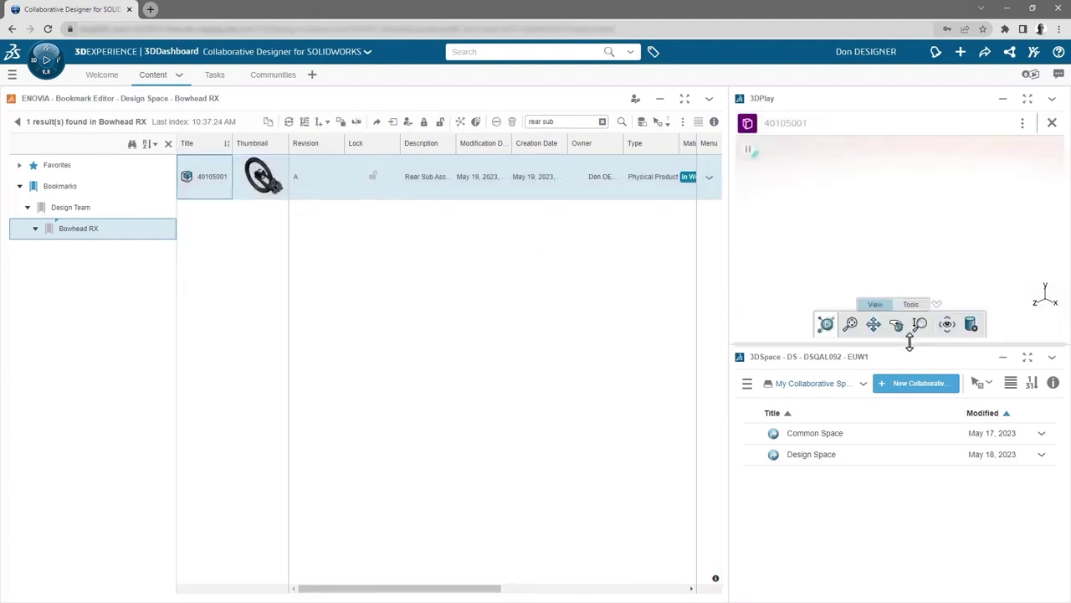
{"action": "left_click_drag", "start_coordinate": [907, 355], "coordinate": [924, 558]}
{"action": "left_click_drag", "start_coordinate": [940, 345], "coordinate": [871, 343]}
{"action": "scroll", "coordinate": [925, 289], "scroll_direction": "up", "scroll_amount": 10}
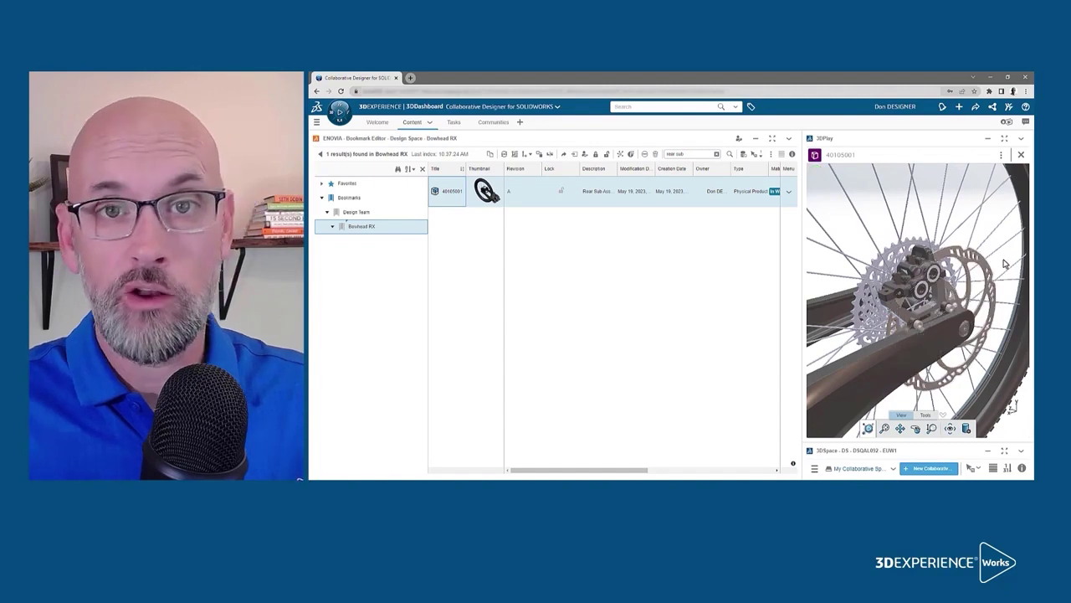
{"action": "scroll", "coordinate": [1006, 264], "scroll_direction": "up", "scroll_amount": 1}
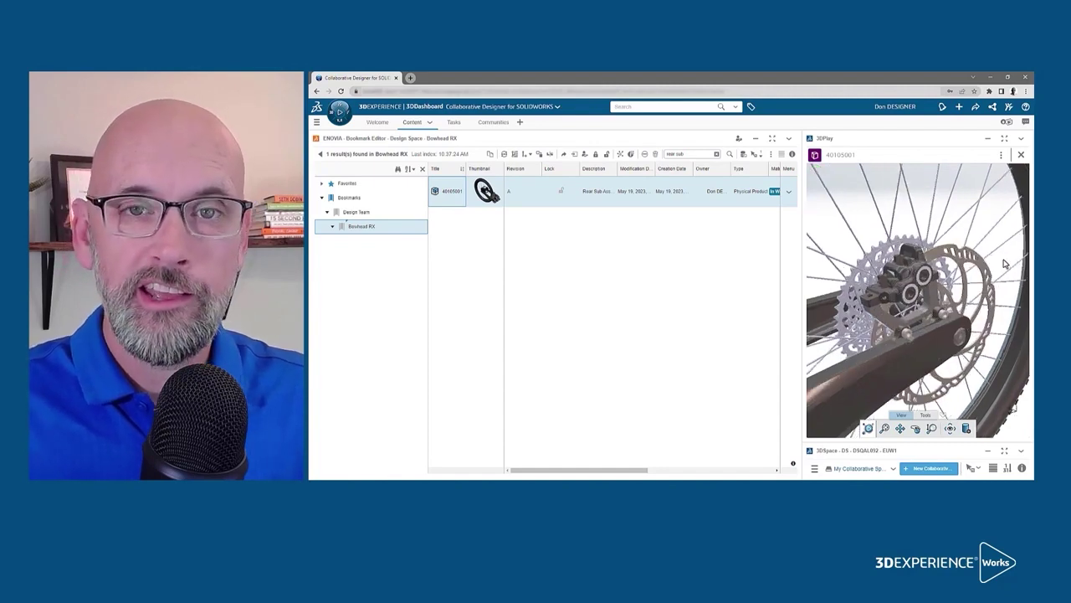